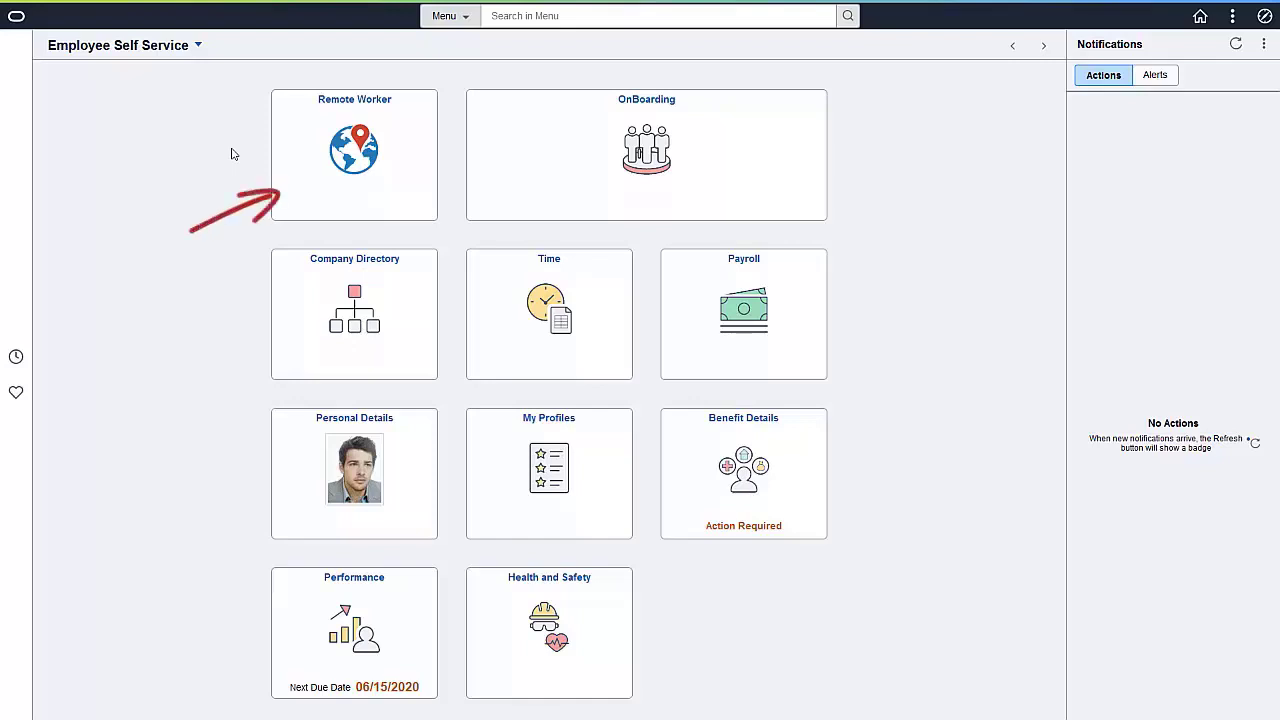
From the Remote Worker tile, add a new request starting 10/22/2021 and continue to Guidelines.
{"action": "left_click", "coordinate": [331, 176]}
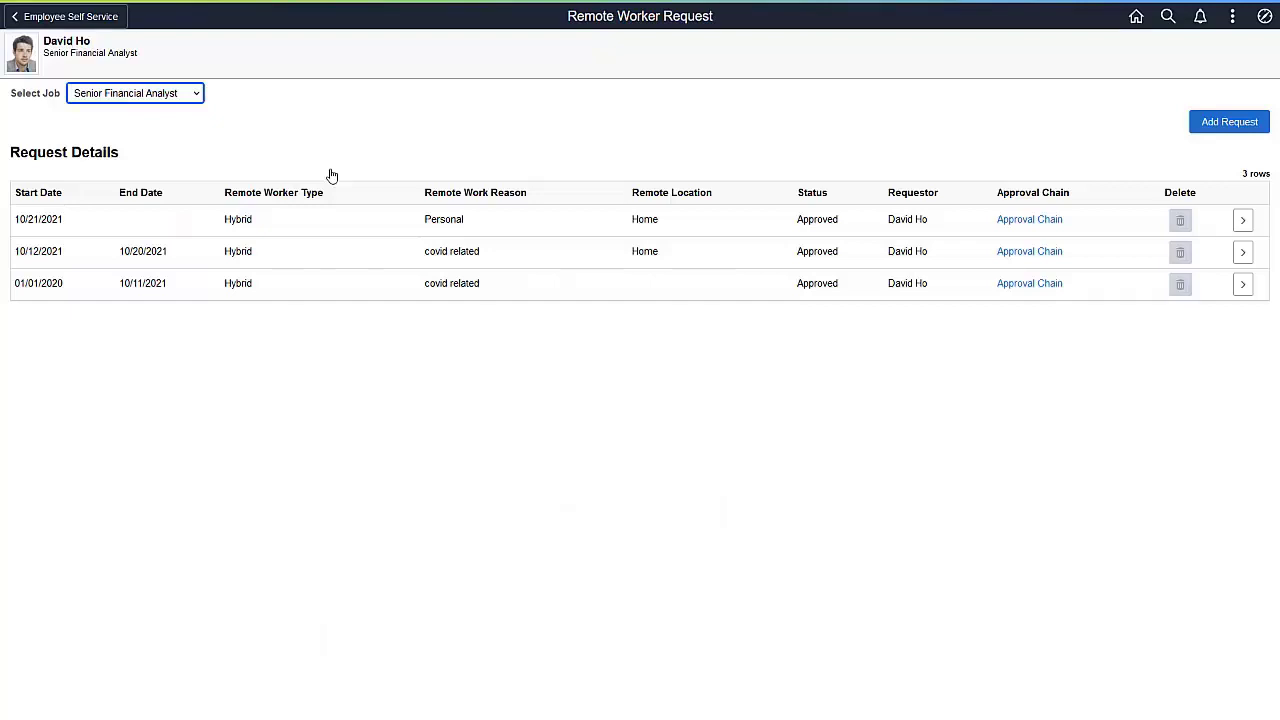
{"action": "left_click", "coordinate": [1229, 125]}
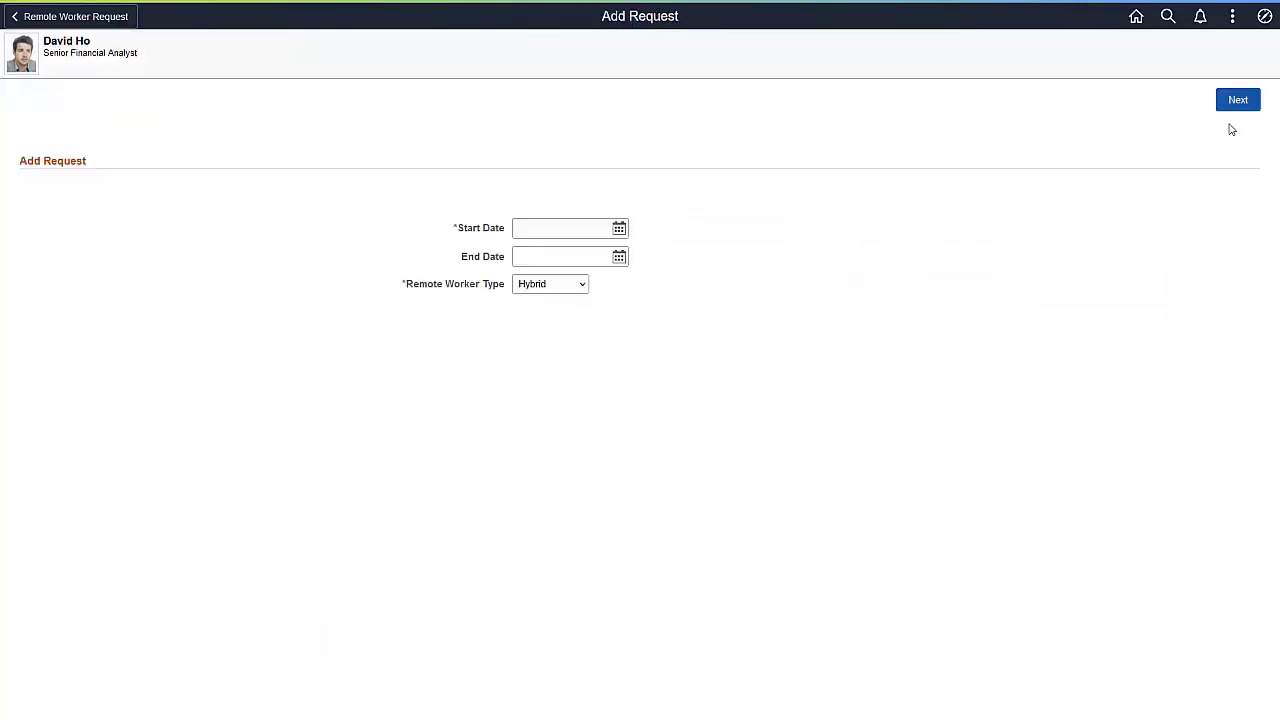
{"action": "left_click", "coordinate": [620, 231]}
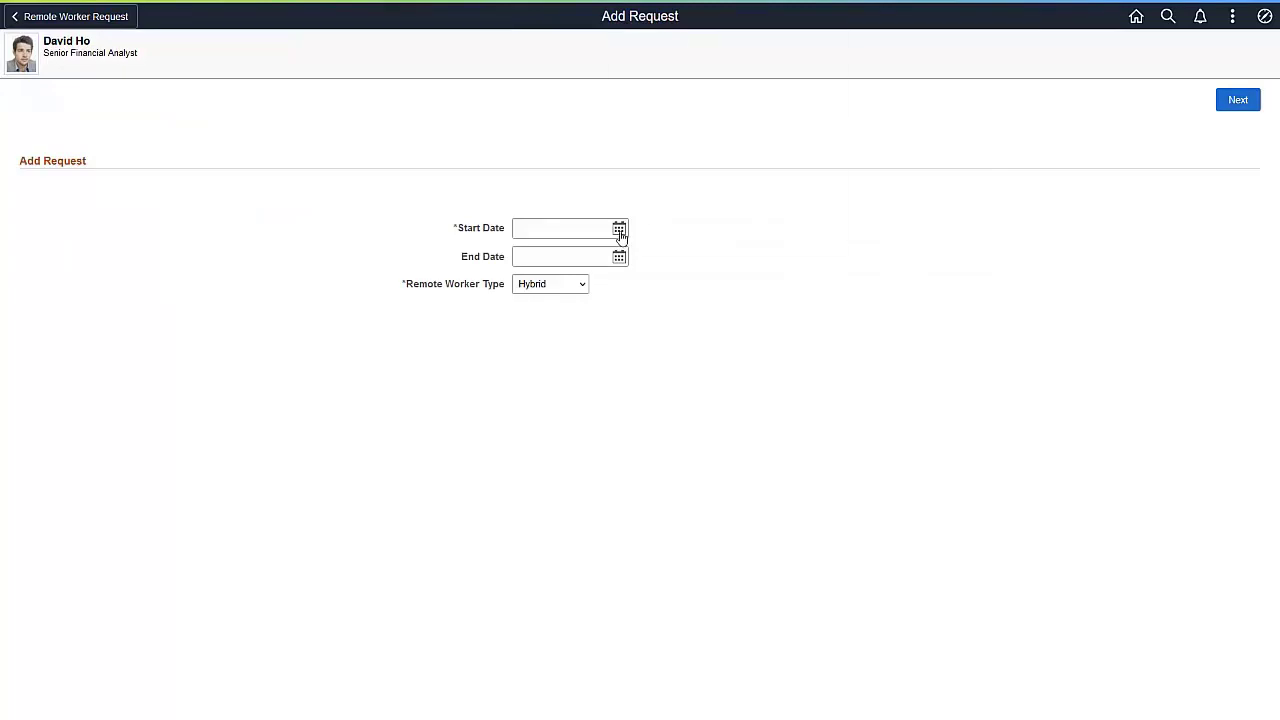
{"action": "left_click", "coordinate": [789, 157]}
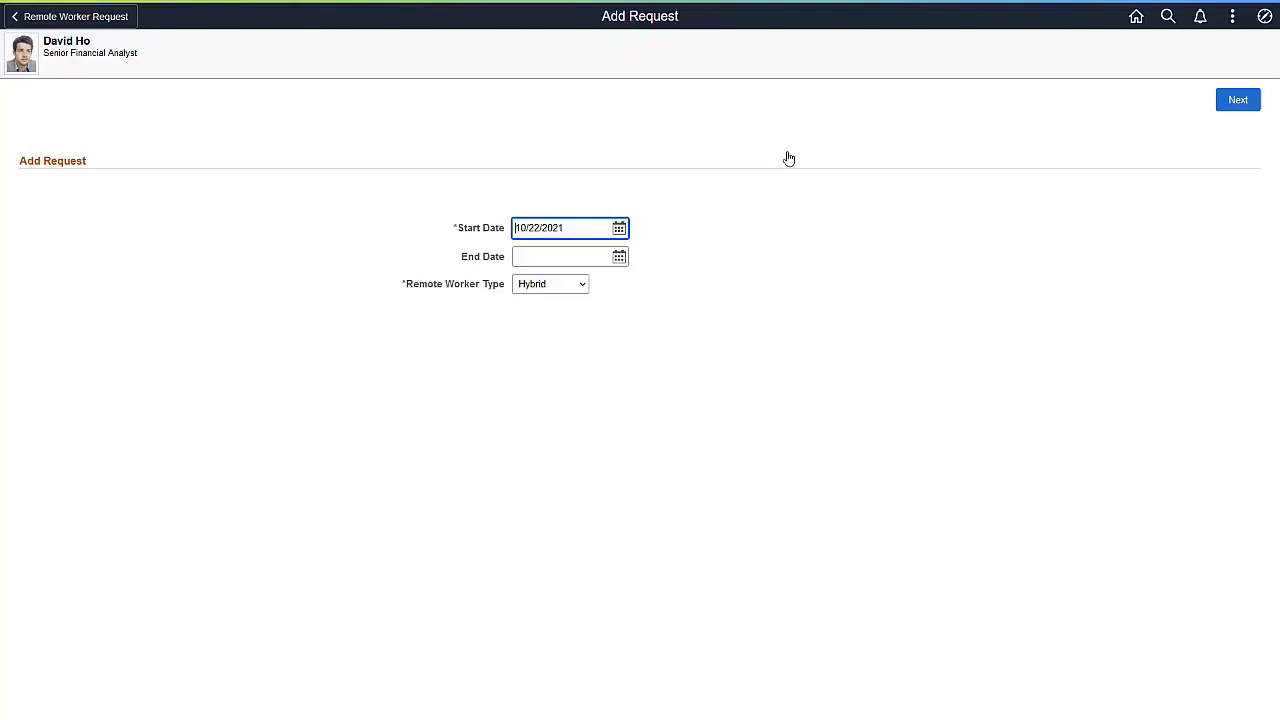
{"action": "left_click", "coordinate": [1232, 103]}
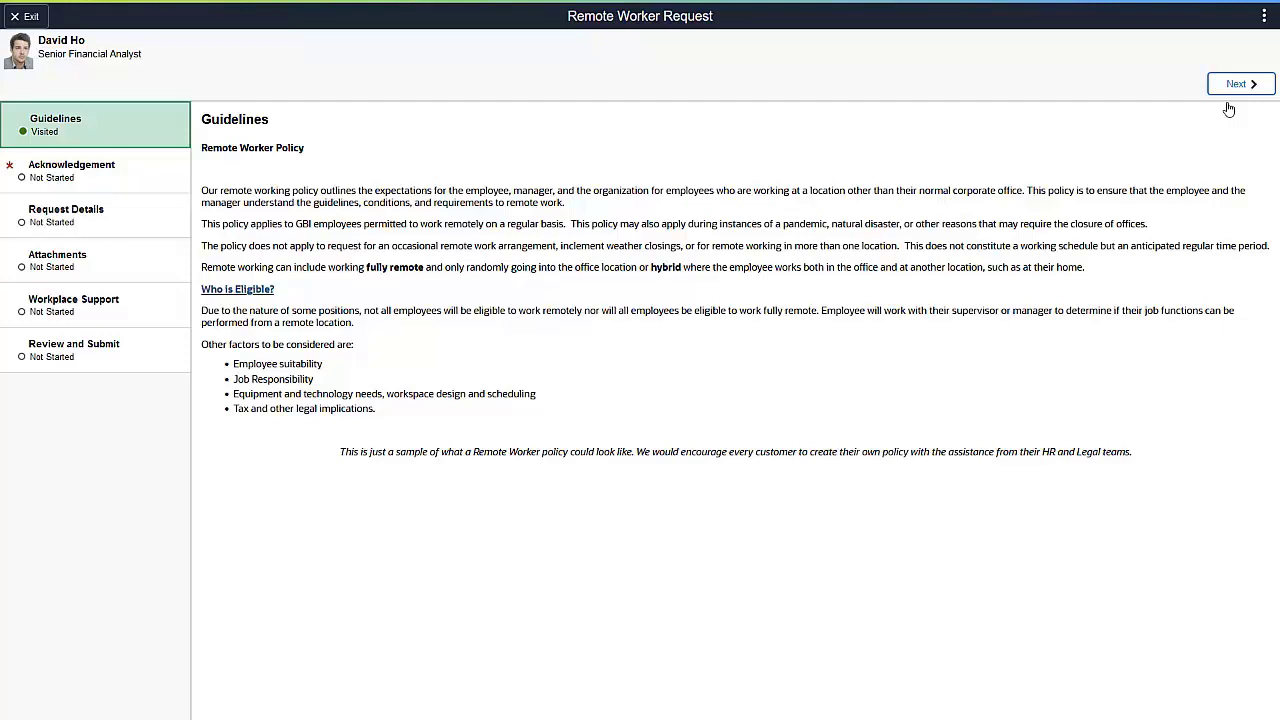
Continue to the Acknowledgement step and check I Agree to accept the remote work terms.
{"action": "left_click", "coordinate": [1238, 84]}
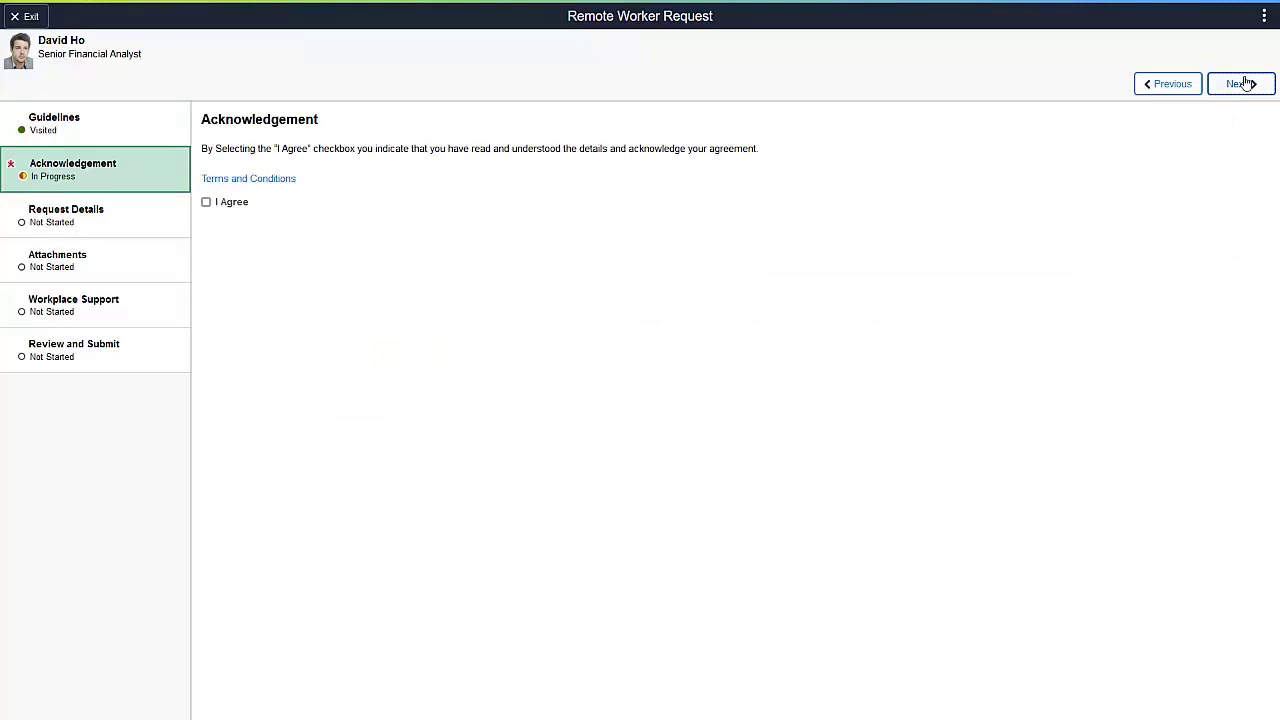
{"action": "left_click", "coordinate": [206, 202]}
In Request Details, set Remote Work Reason to Personal and Remote Location to Workplace.
{"action": "left_click", "coordinate": [1238, 86]}
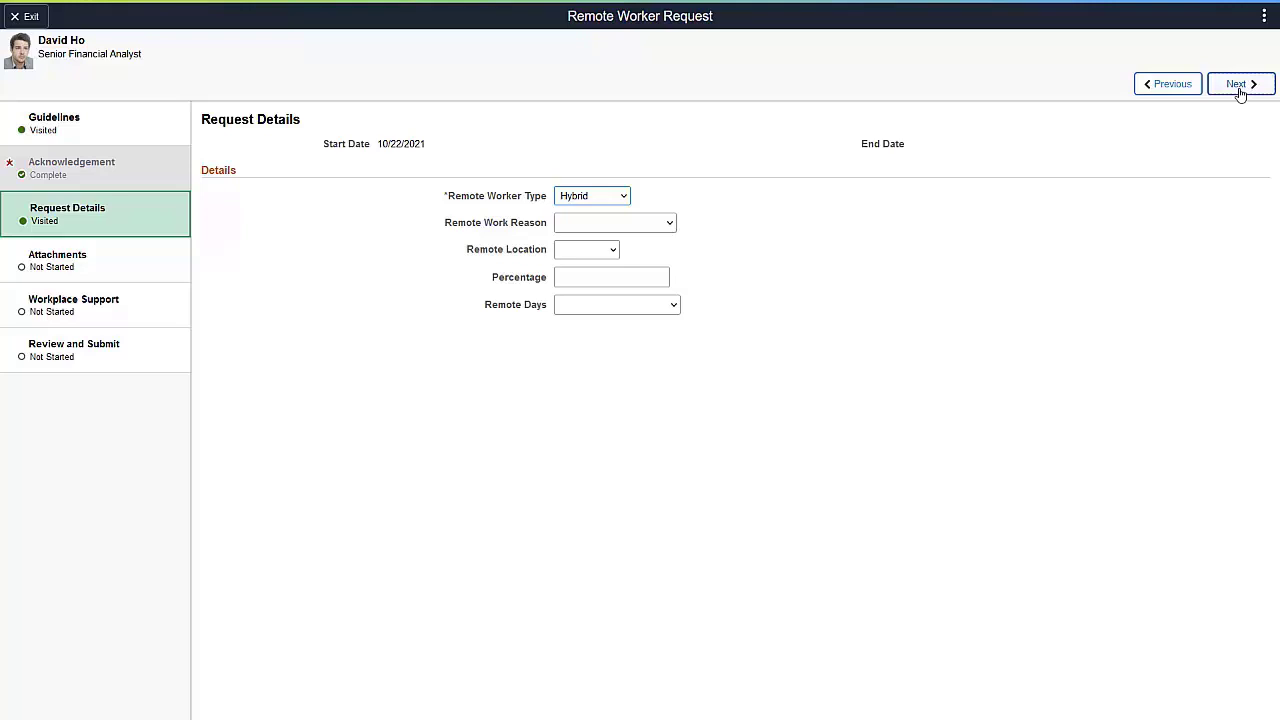
{"action": "left_click", "coordinate": [672, 224]}
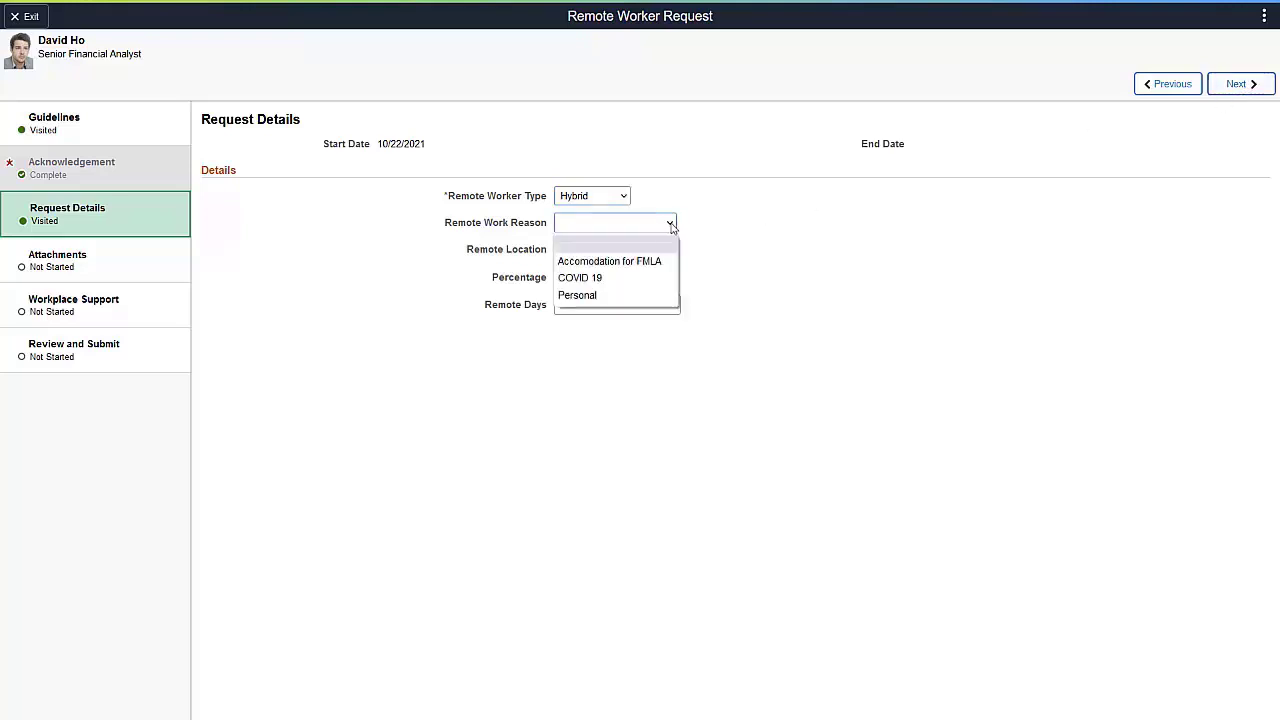
{"action": "left_click", "coordinate": [651, 296]}
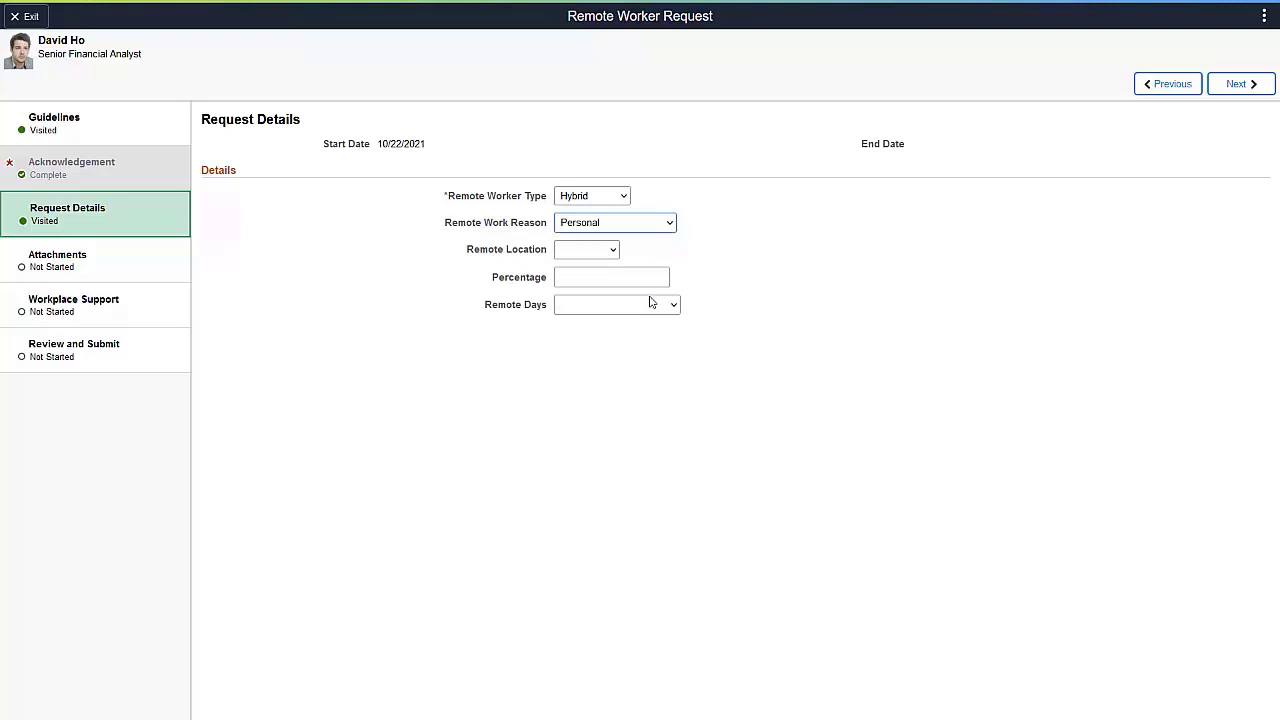
{"action": "left_click", "coordinate": [613, 250]}
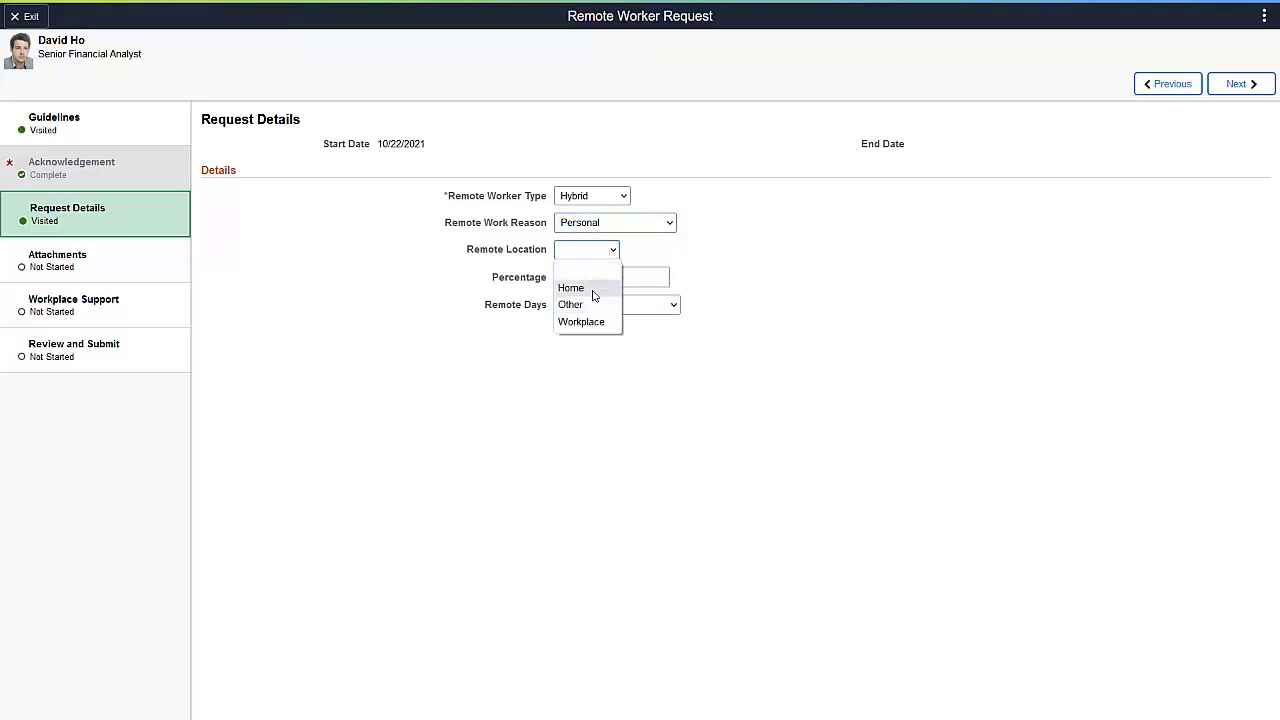
{"action": "left_click", "coordinate": [592, 288]}
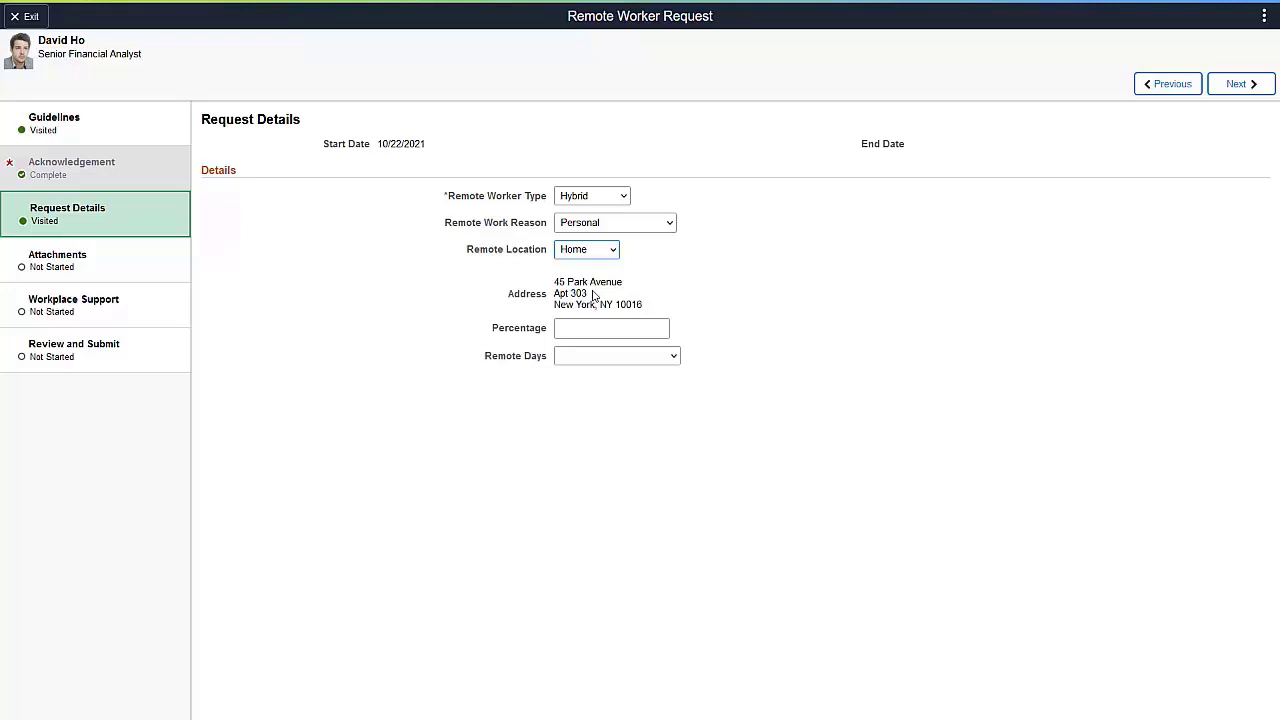
{"action": "left_click", "coordinate": [599, 255]}
{"action": "left_click", "coordinate": [590, 304]}
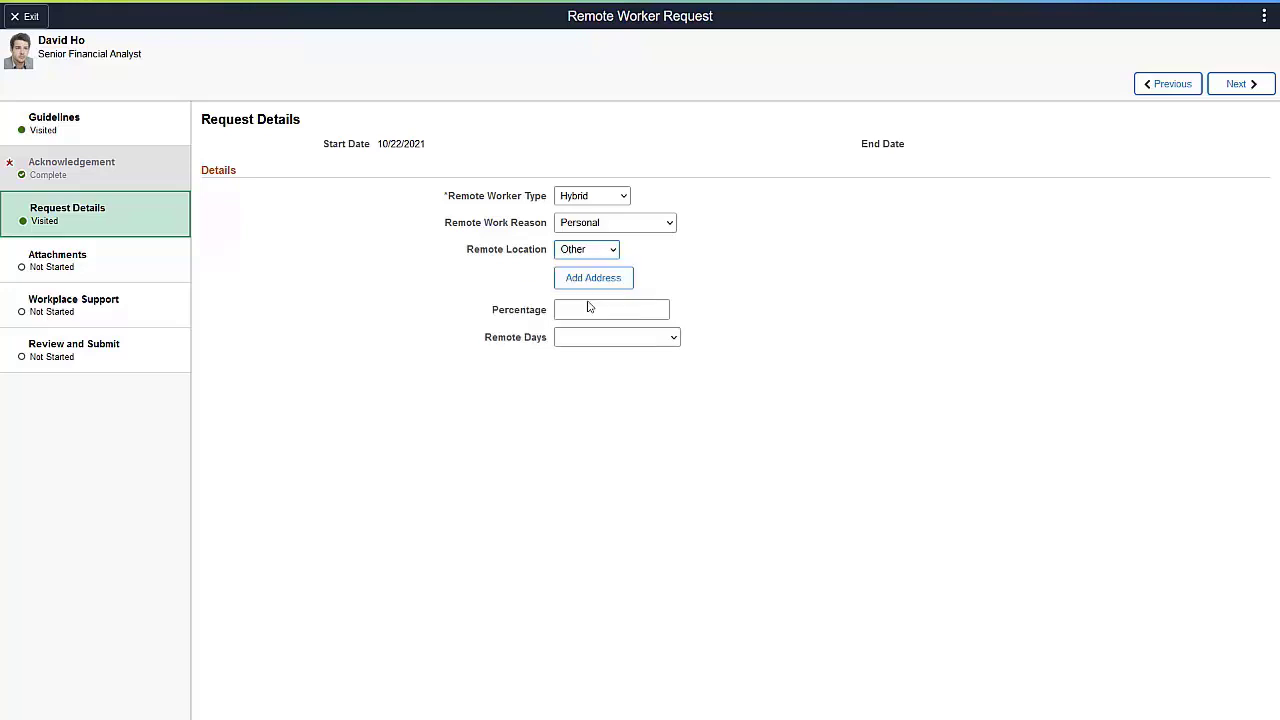
{"action": "left_click", "coordinate": [609, 258]}
{"action": "left_click", "coordinate": [594, 318]}
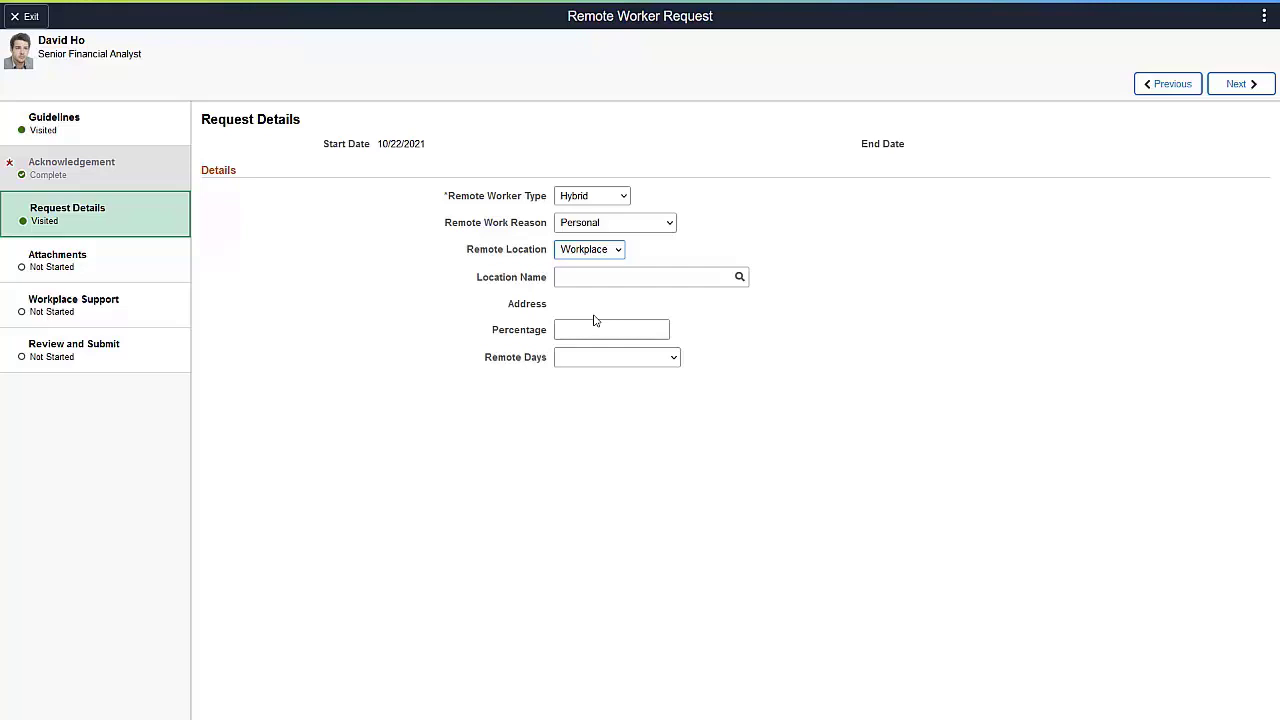
Set Remote Days to Specific Days Per Week with Tue, Thur and Fri, keeping Hybrid type.
{"action": "left_click", "coordinate": [660, 362]}
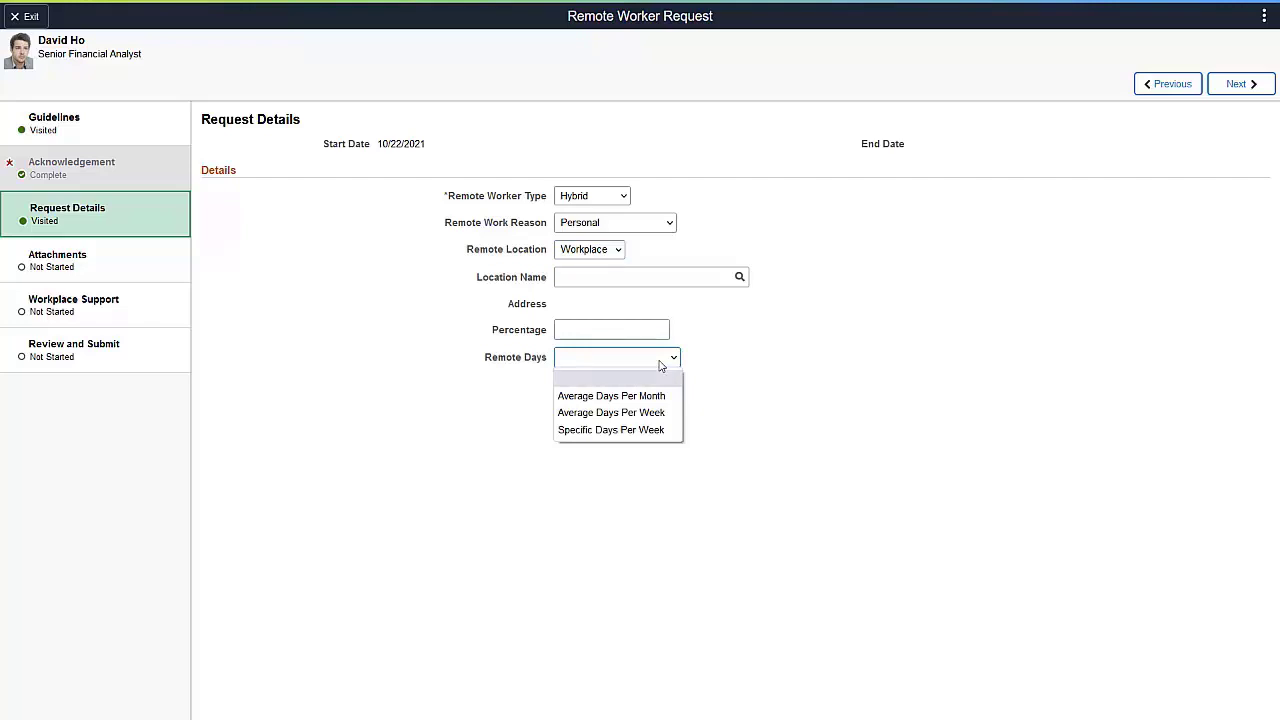
{"action": "left_click", "coordinate": [651, 432]}
{"action": "left_click", "coordinate": [664, 414]}
{"action": "left_click", "coordinate": [752, 418]}
{"action": "left_click", "coordinate": [643, 452]}
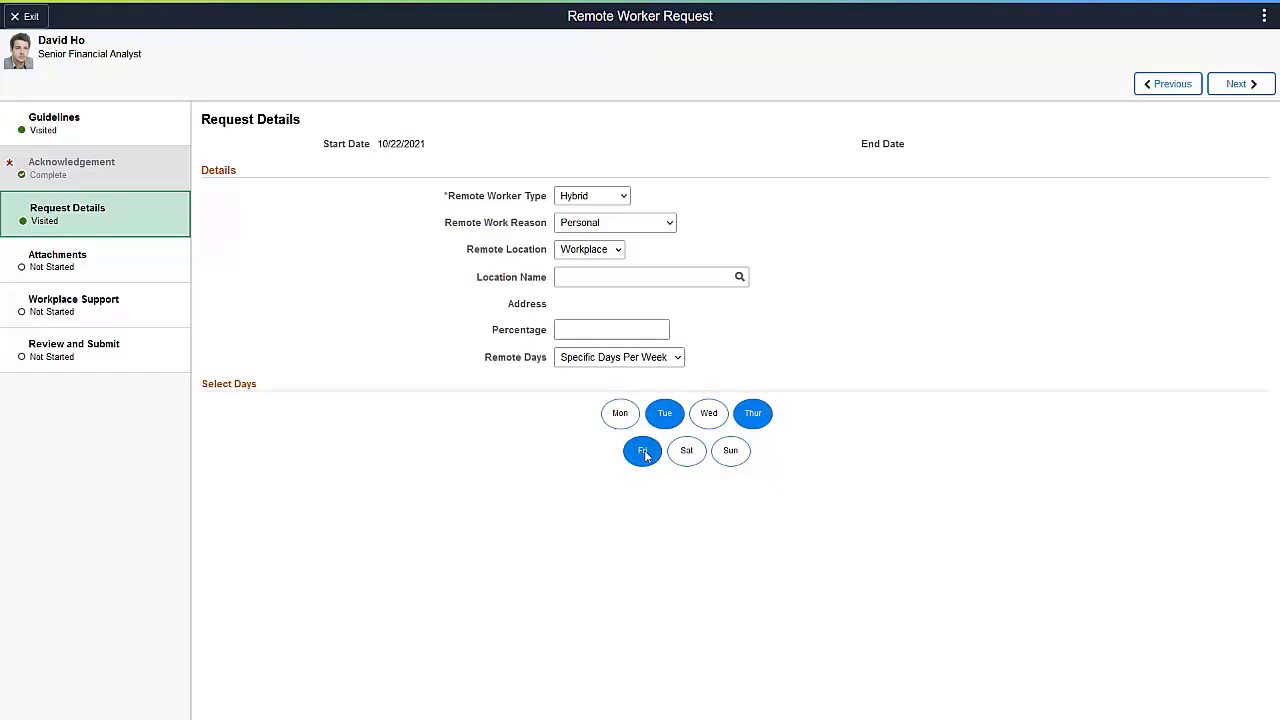
{"action": "left_click", "coordinate": [598, 196]}
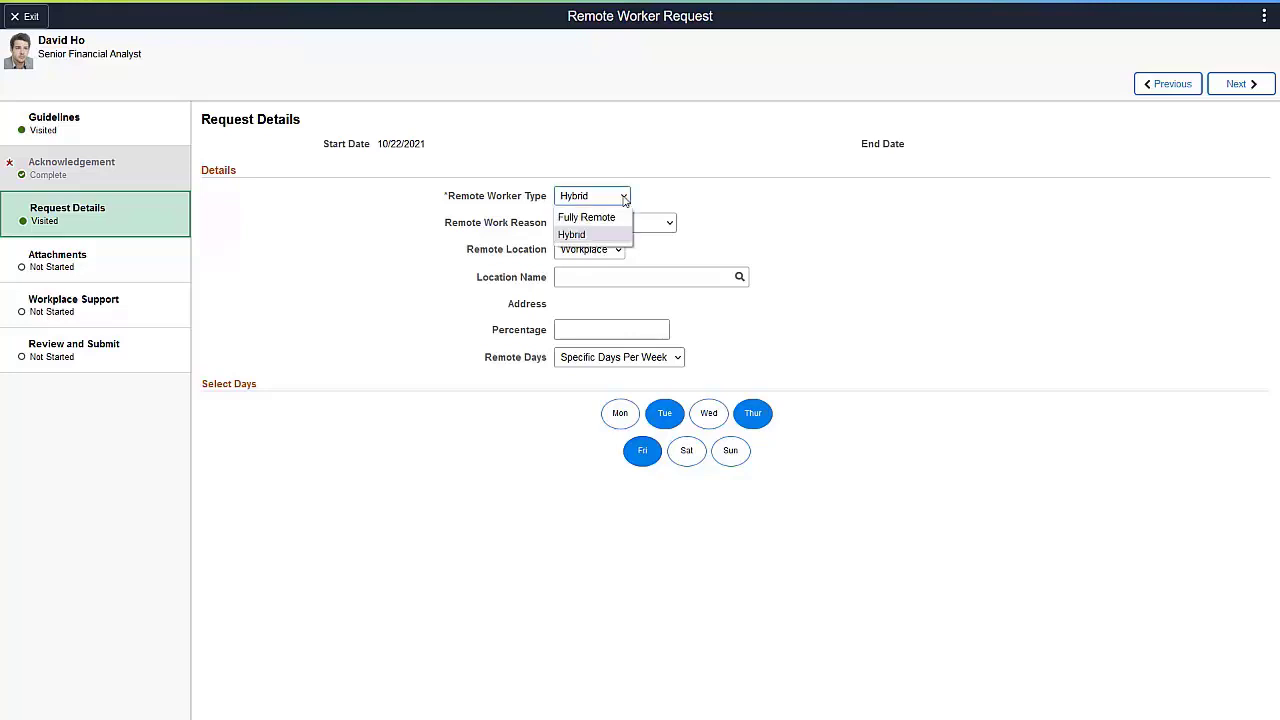
{"action": "left_click", "coordinate": [605, 215]}
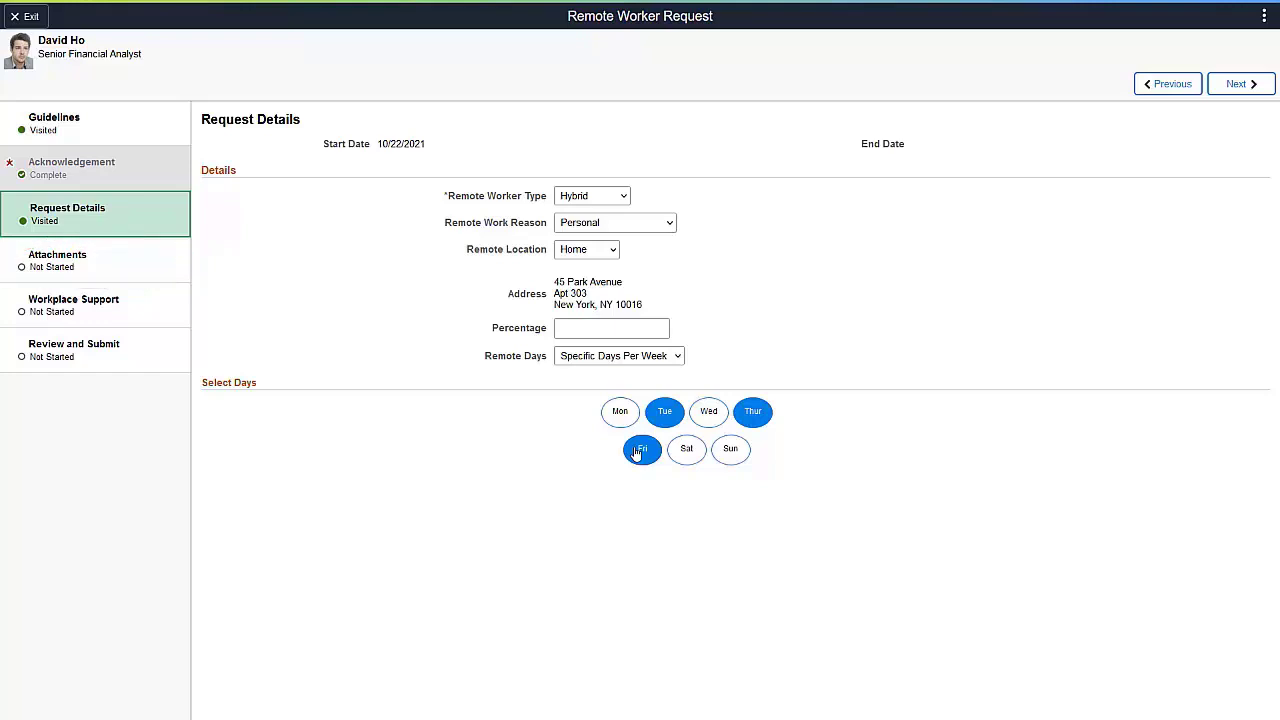
Move from Workplace Support to the Review and Submit step of the request.
{"action": "left_click", "coordinate": [114, 306]}
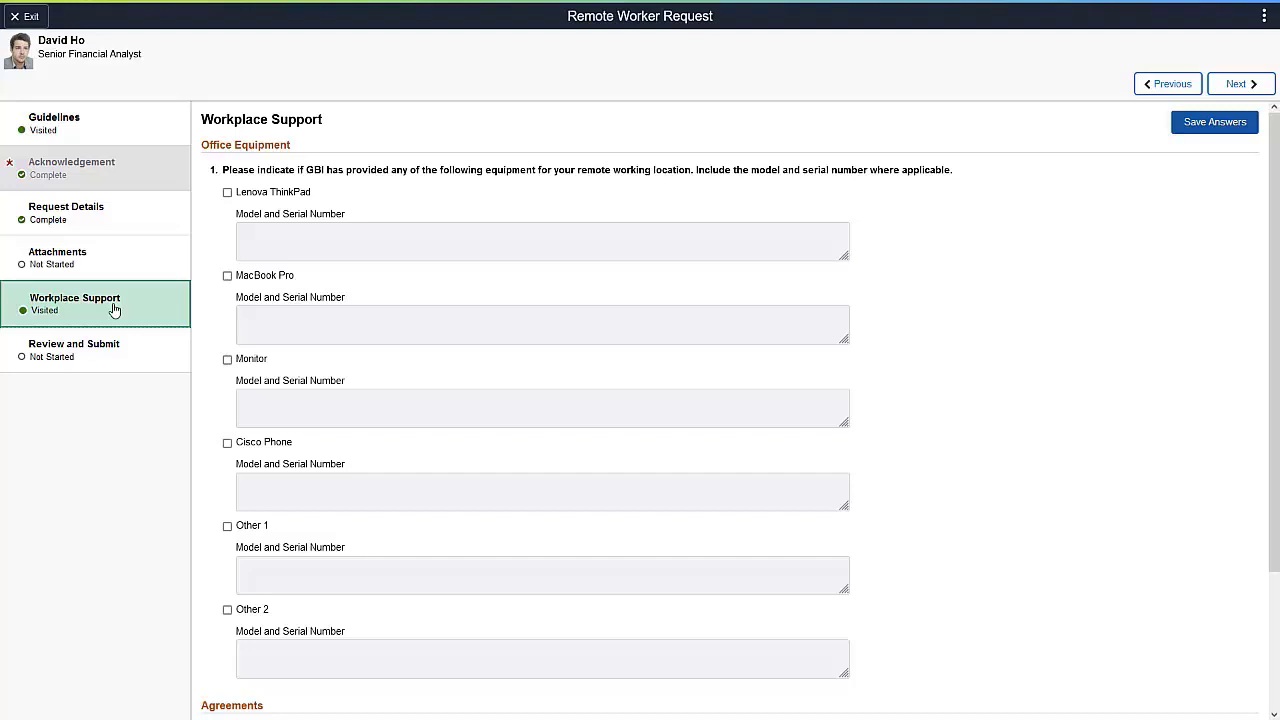
{"action": "left_click", "coordinate": [1230, 88]}
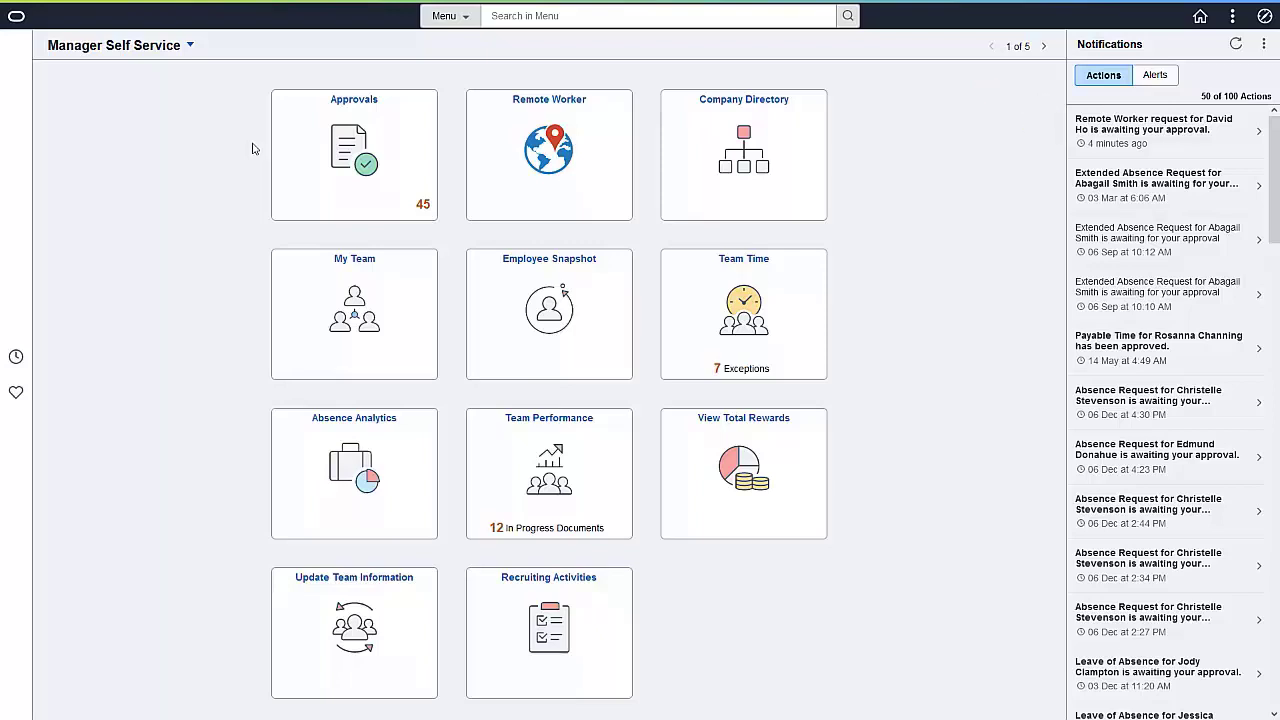
Filter Approvals to Remote Worker, open the request, and approve it with the comment 'Approved'.
{"action": "left_click", "coordinate": [328, 150]}
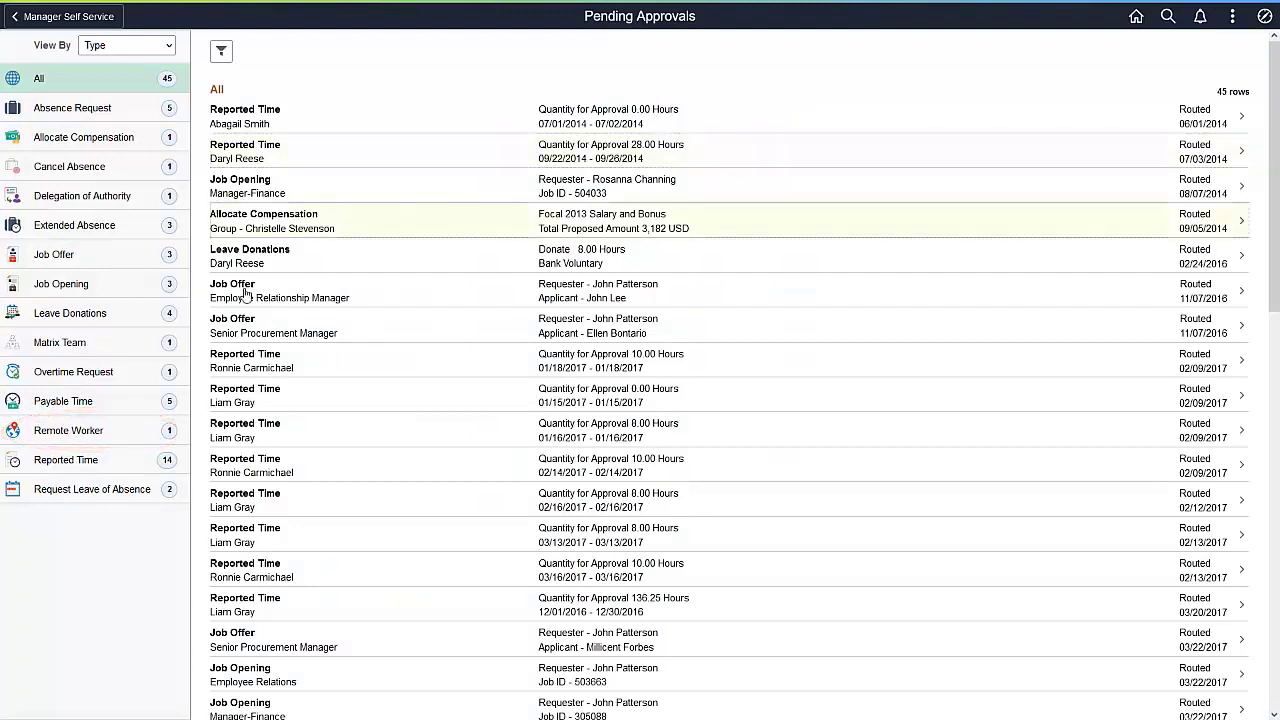
{"action": "left_click", "coordinate": [117, 434]}
{"action": "left_click", "coordinate": [731, 120]}
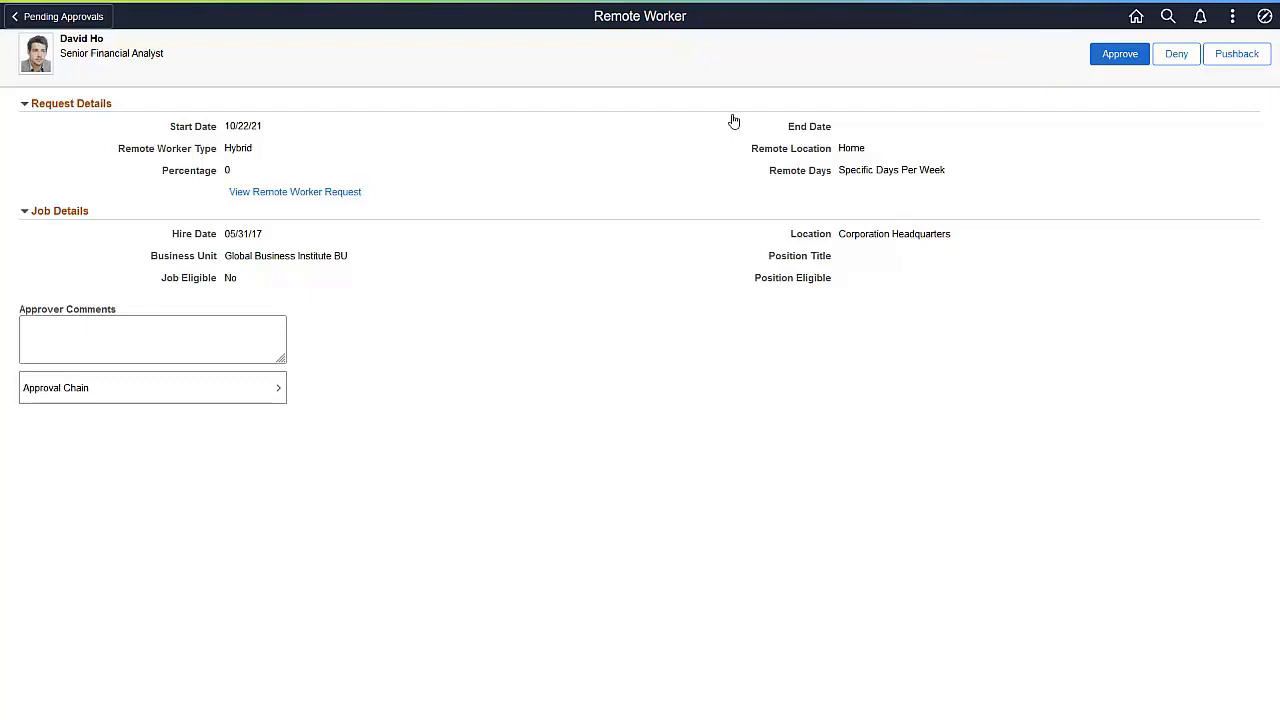
{"action": "left_click", "coordinate": [165, 340]}
{"action": "type", "text": "Approved"}
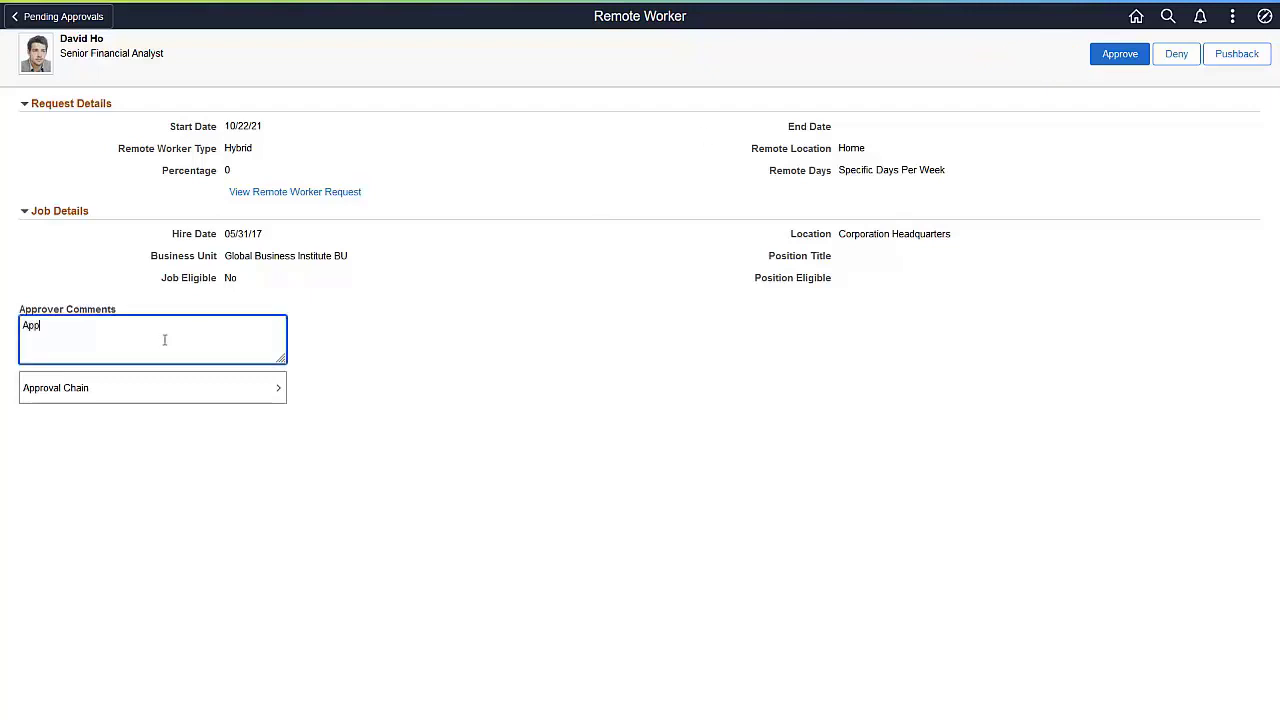
{"action": "left_click", "coordinate": [1114, 57]}
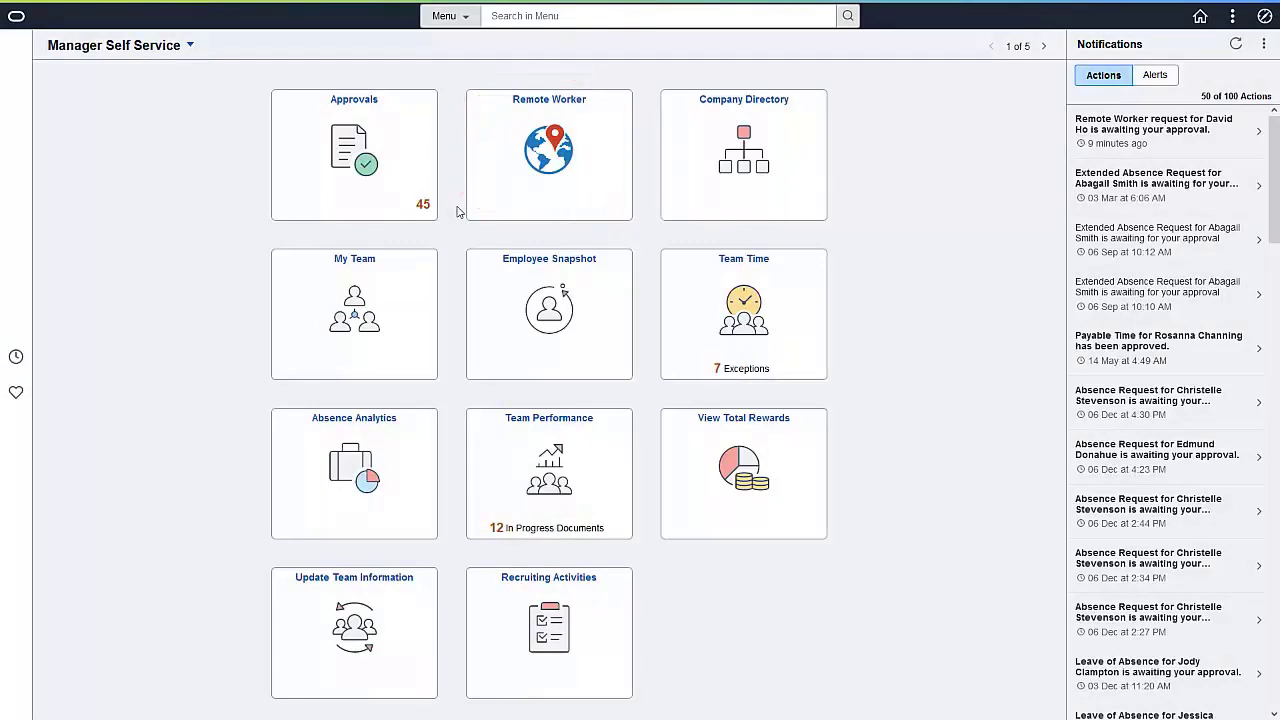
Add a remote worker request for a team member starting 10/25/2021 and continue to guidelines.
{"action": "left_click", "coordinate": [503, 210]}
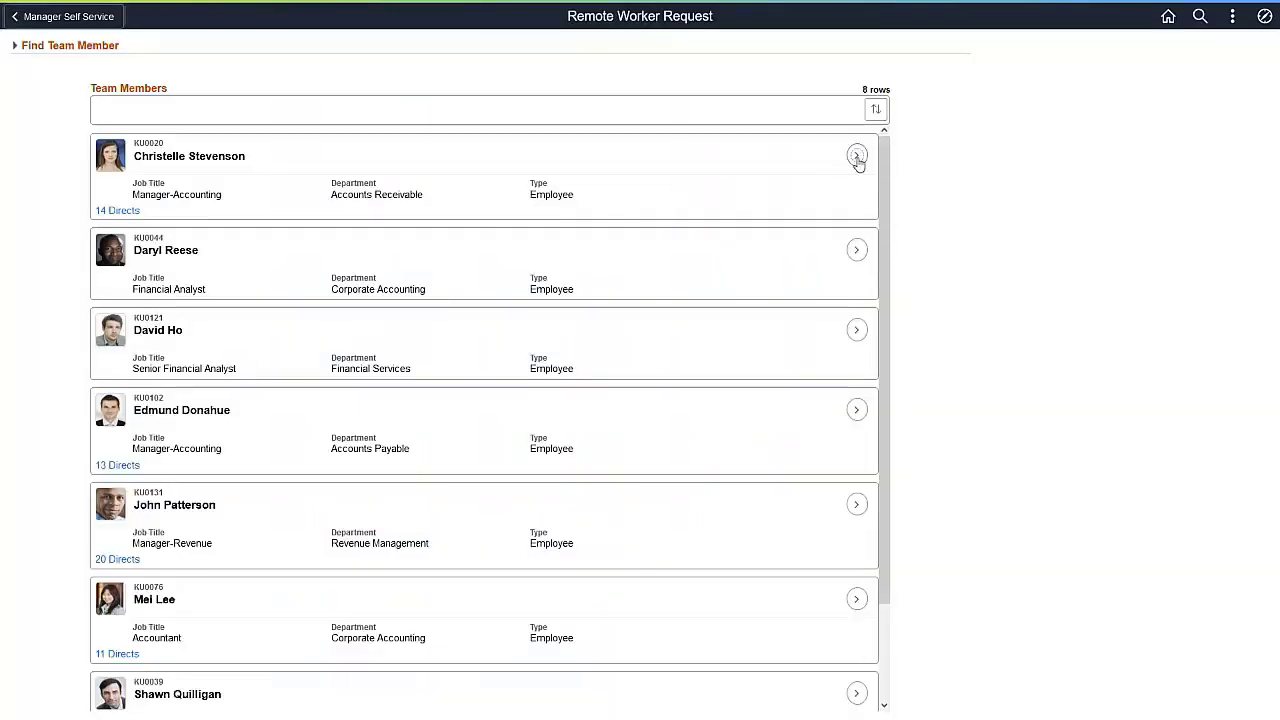
{"action": "left_click", "coordinate": [856, 155]}
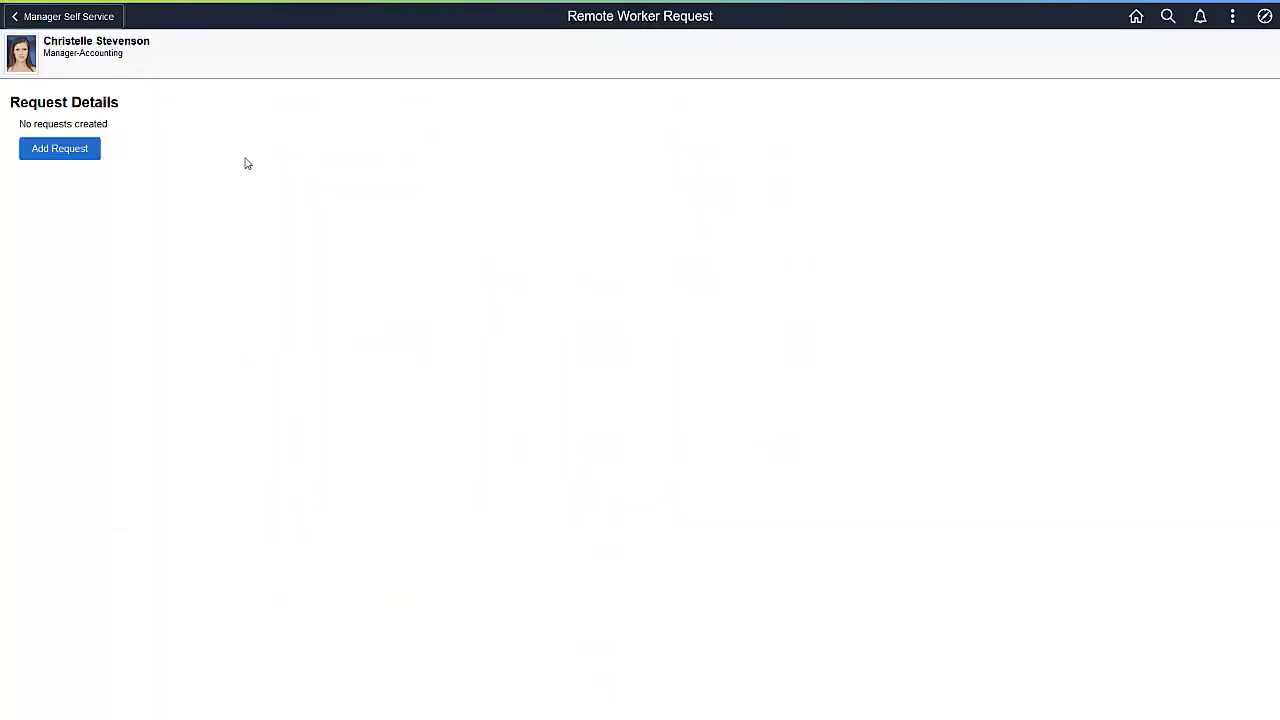
{"action": "left_click", "coordinate": [85, 150]}
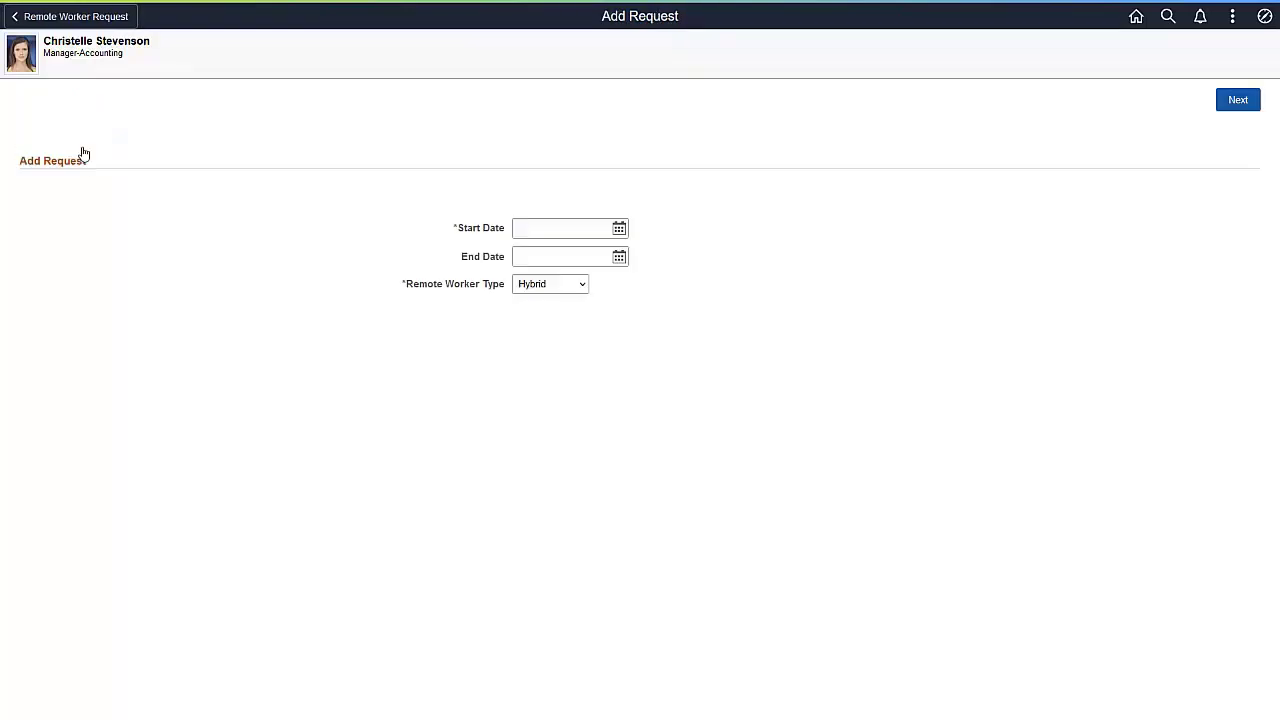
{"action": "left_click", "coordinate": [619, 228]}
{"action": "left_click", "coordinate": [674, 176]}
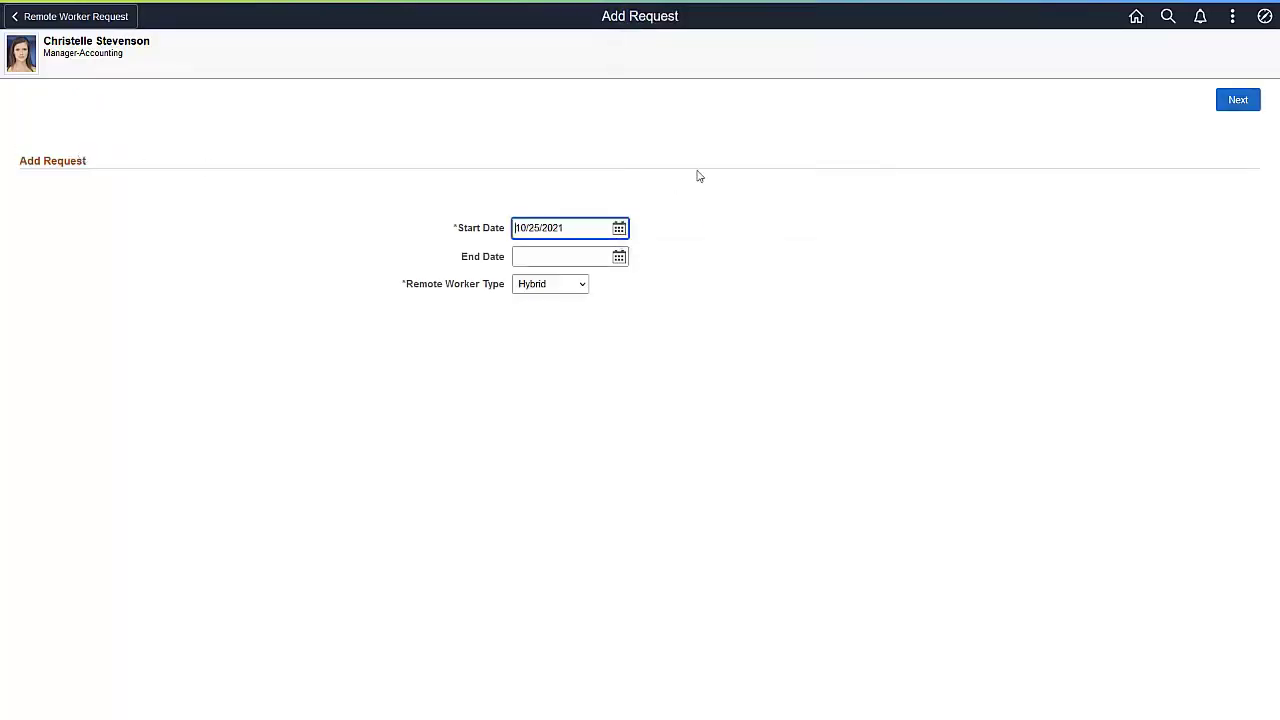
{"action": "left_click", "coordinate": [1226, 104]}
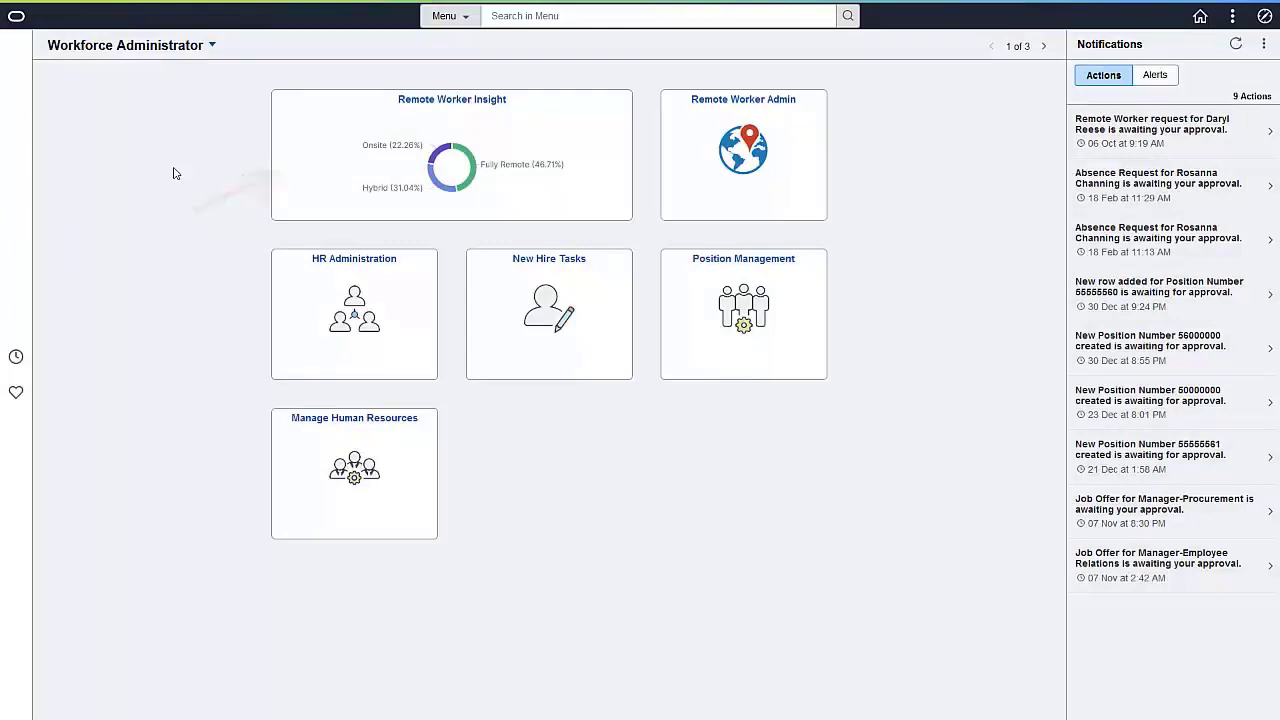
Open the Remote Worker Insight dashboard and scroll through its type, location and department charts.
{"action": "left_click", "coordinate": [350, 172]}
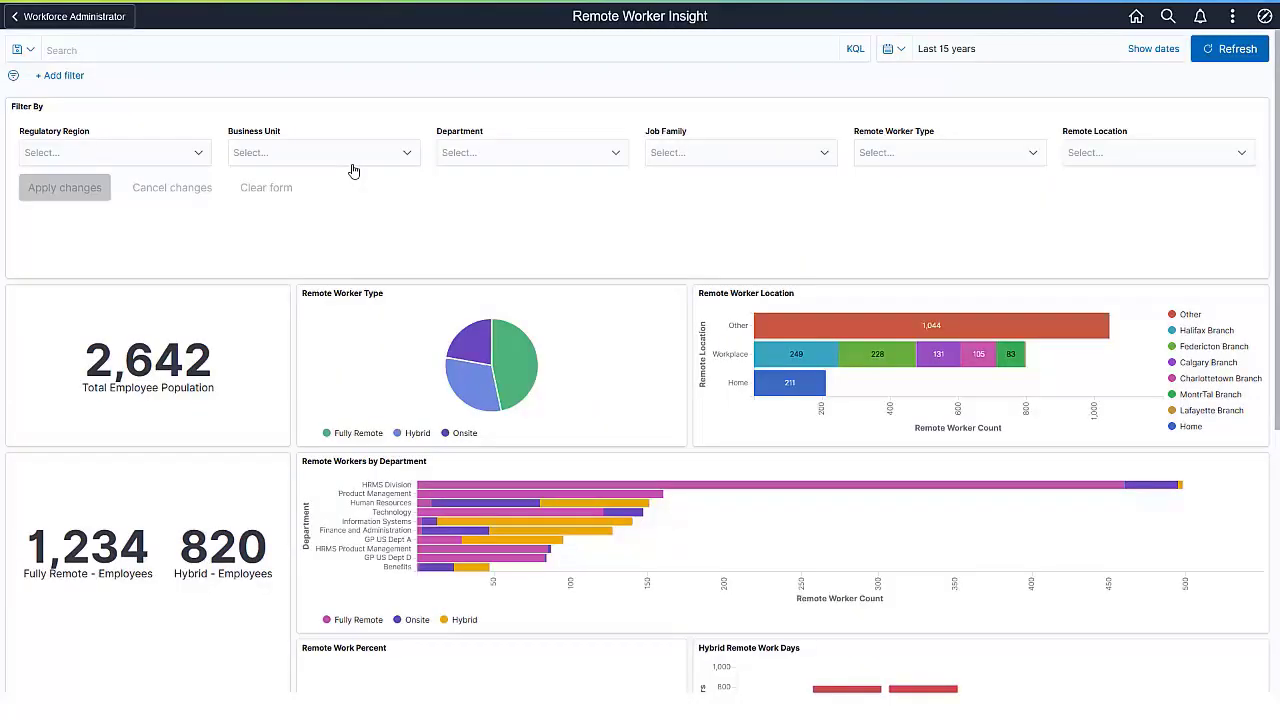
{"action": "scroll", "coordinate": [352, 171], "scroll_direction": "down", "scroll_amount": 5}
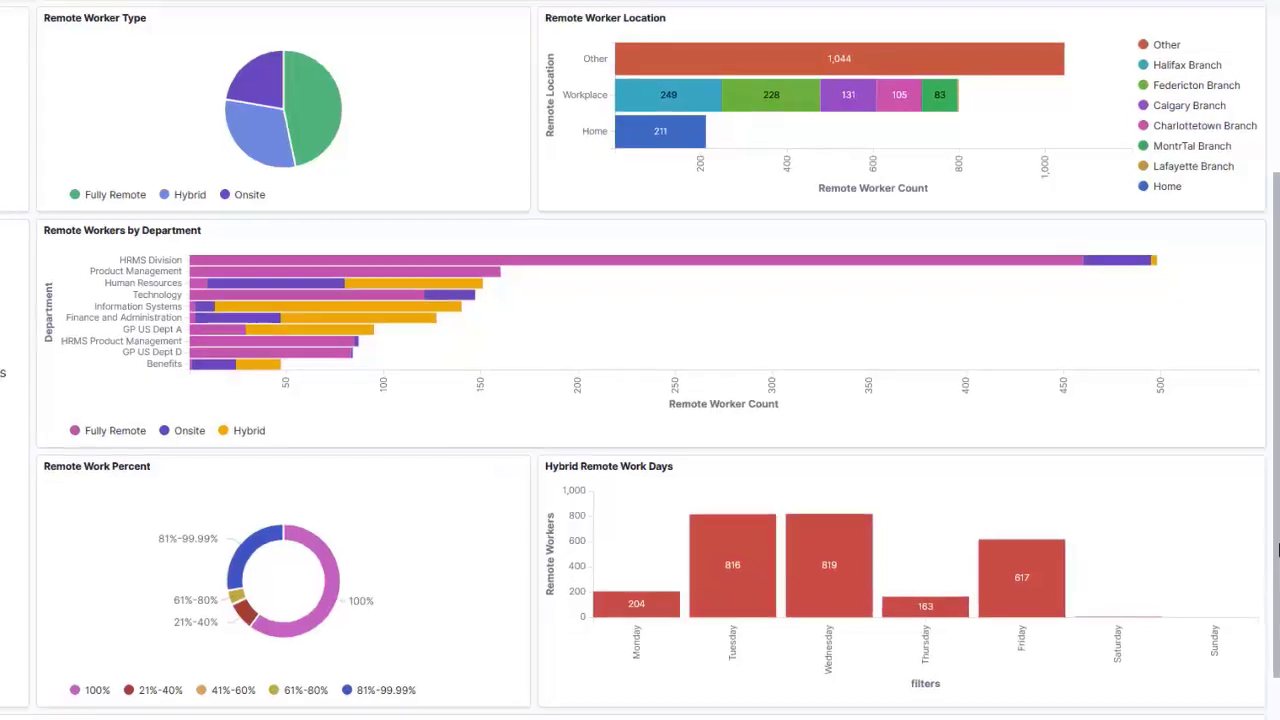
Filter the dashboard to Remote Worker Type Hybrid and scroll down to the Remote Worker Details table.
{"action": "scroll", "coordinate": [1250, 280], "scroll_direction": "up", "scroll_amount": 3}
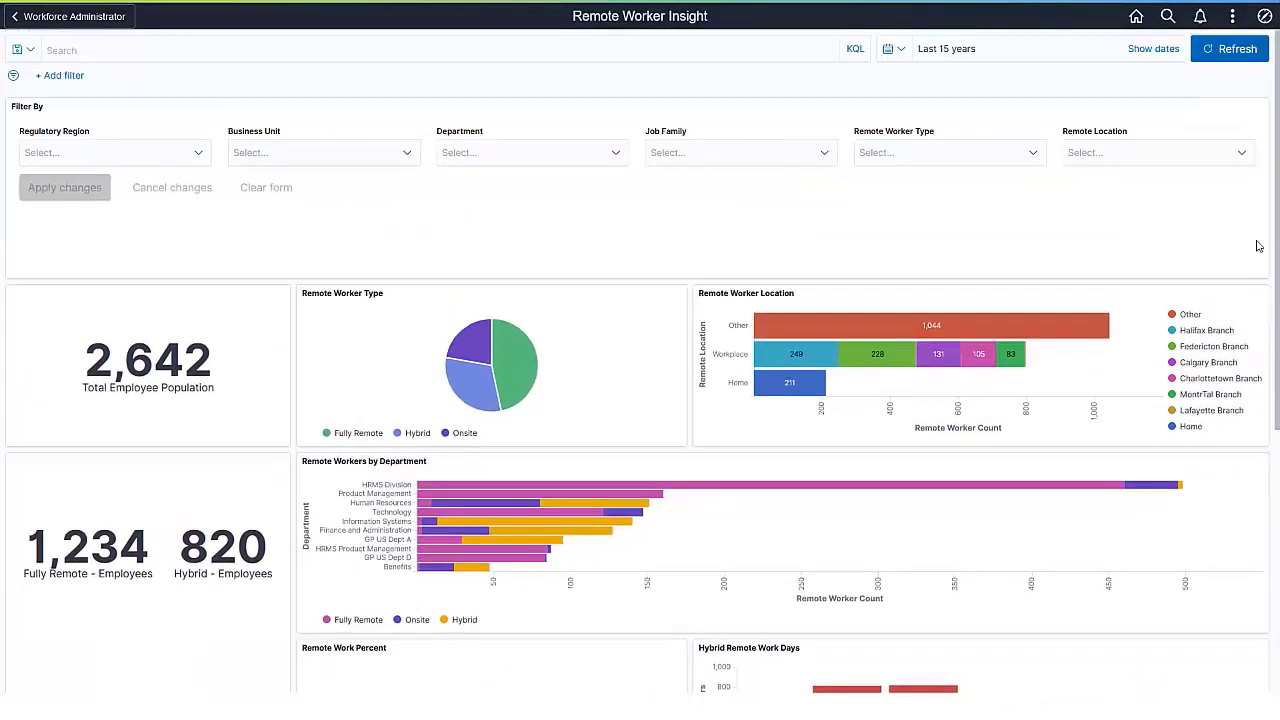
{"action": "left_click", "coordinate": [1031, 160]}
{"action": "left_click", "coordinate": [1000, 204]}
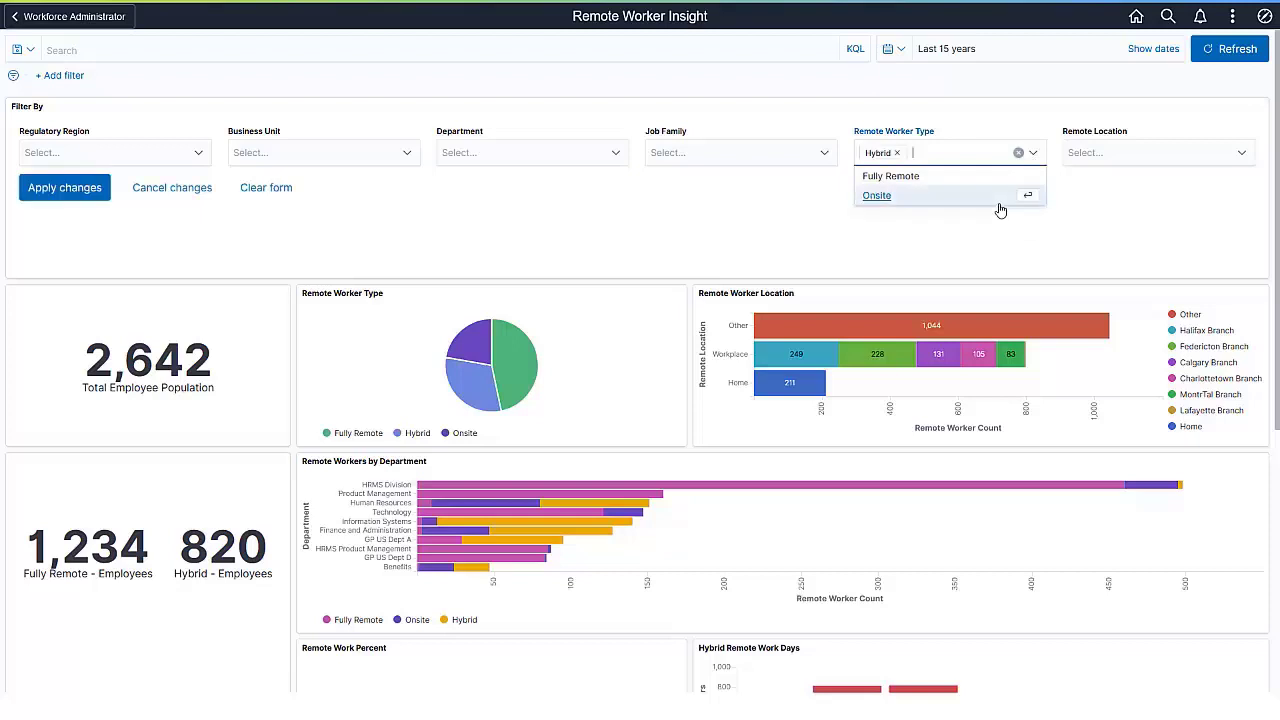
{"action": "left_click", "coordinate": [62, 192]}
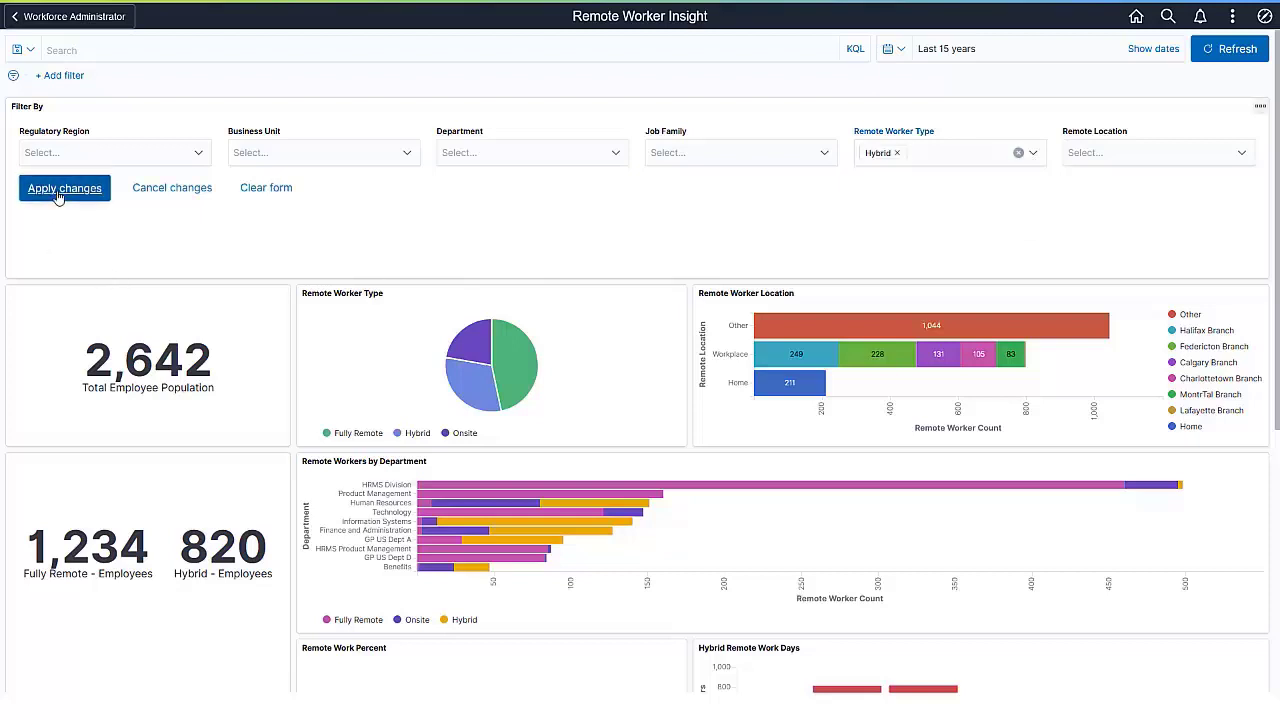
{"action": "left_click", "coordinate": [62, 192]}
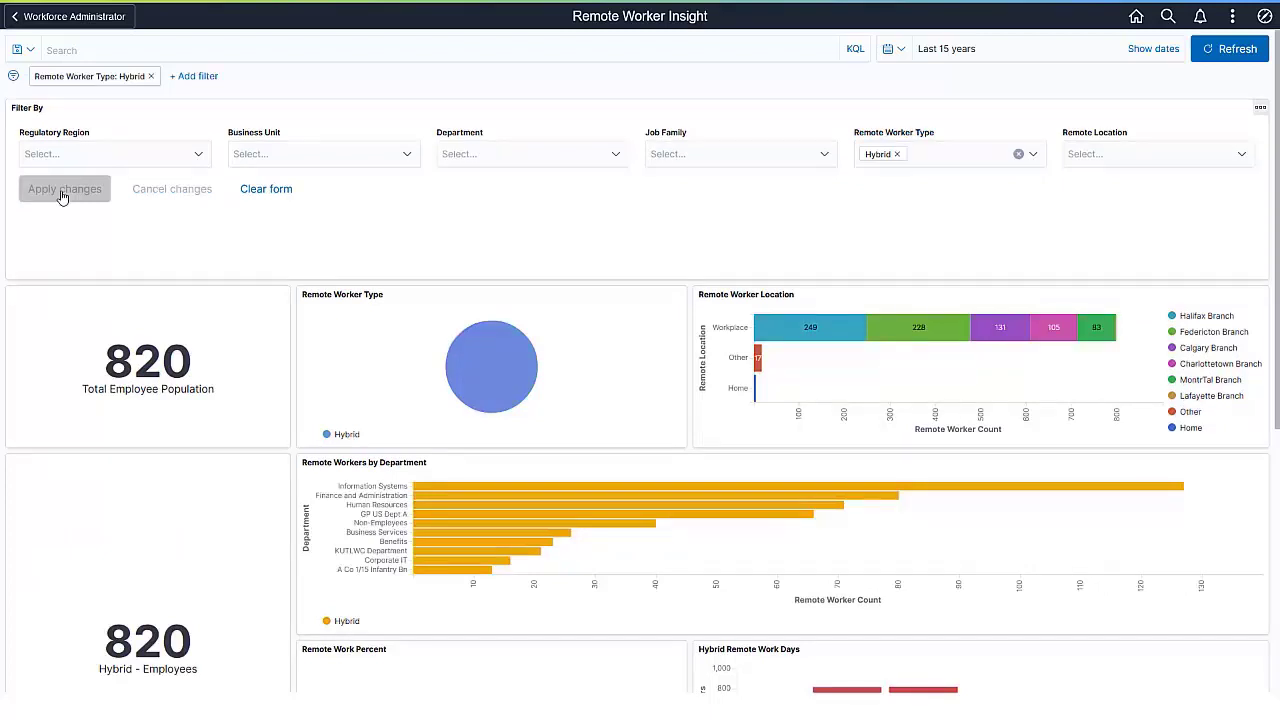
{"action": "left_click_drag", "start_coordinate": [1274, 257], "coordinate": [1277, 572]}
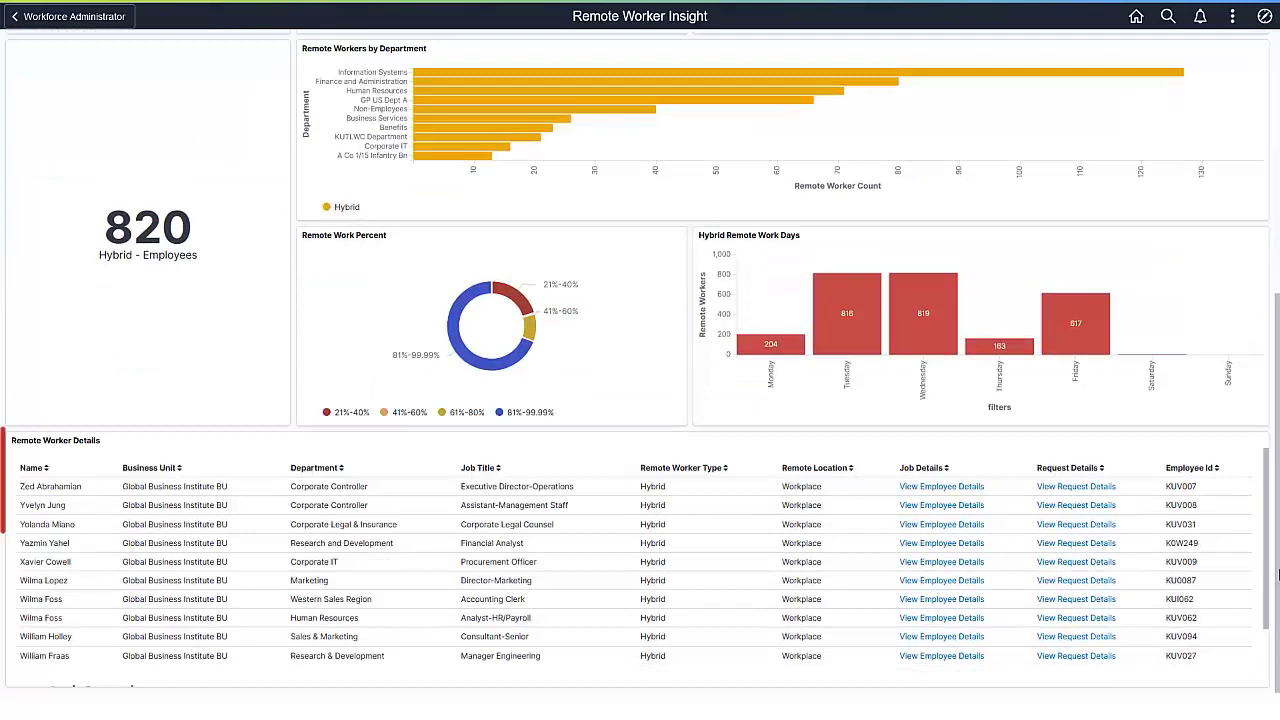